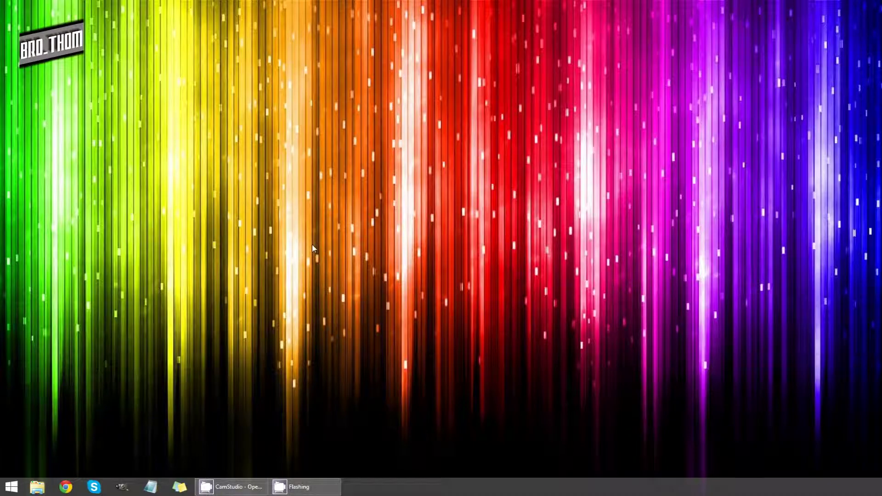
# Launch GIMP from the taskbar and shift its main window slightly to the right.
pyautogui.click(122, 488)
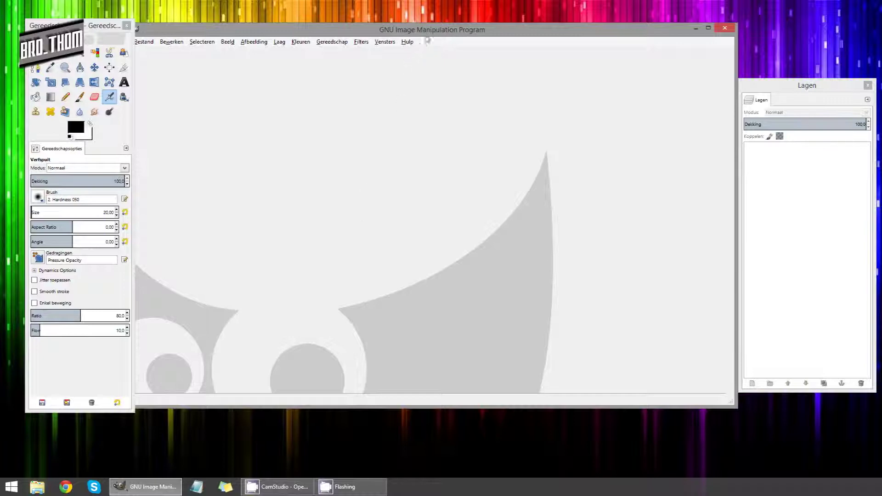
pyautogui.moveTo(427, 32); pyautogui.dragTo(457, 33)
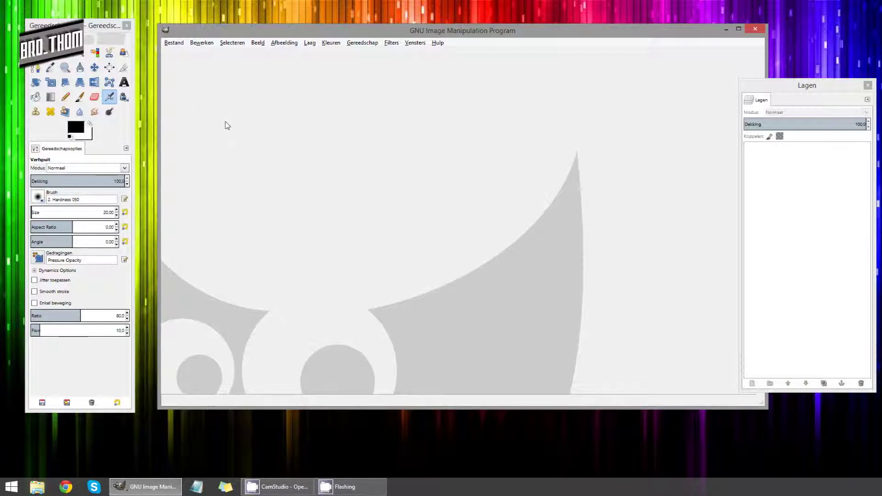
# Create a new 1280×720 pixel image through Bestand > Nieuw.
pyautogui.click(177, 43)
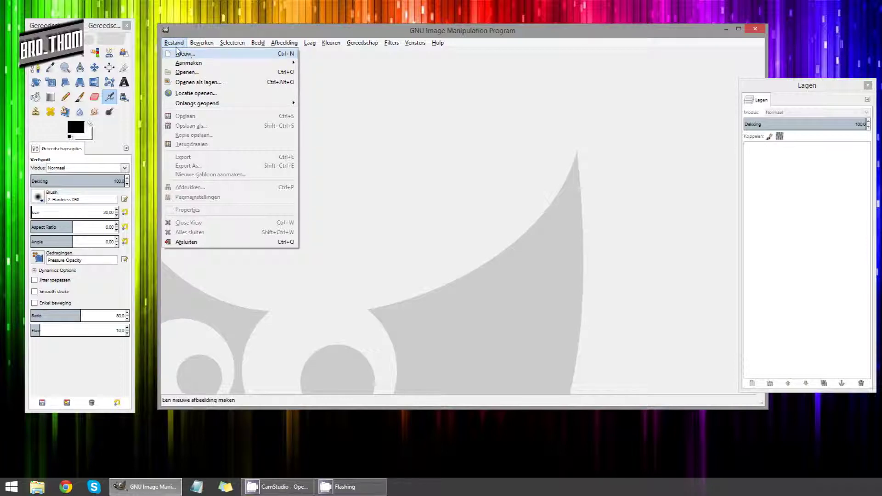
pyautogui.click(177, 54)
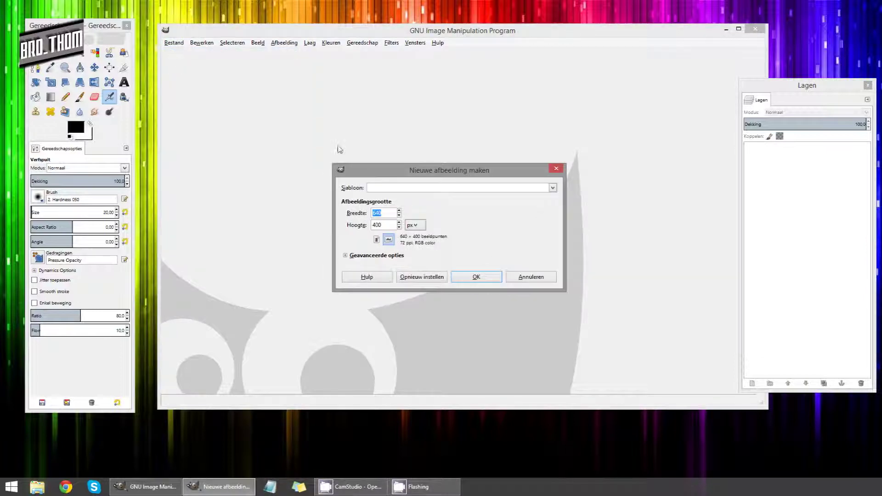
pyautogui.moveTo(395, 171); pyautogui.dragTo(407, 104)
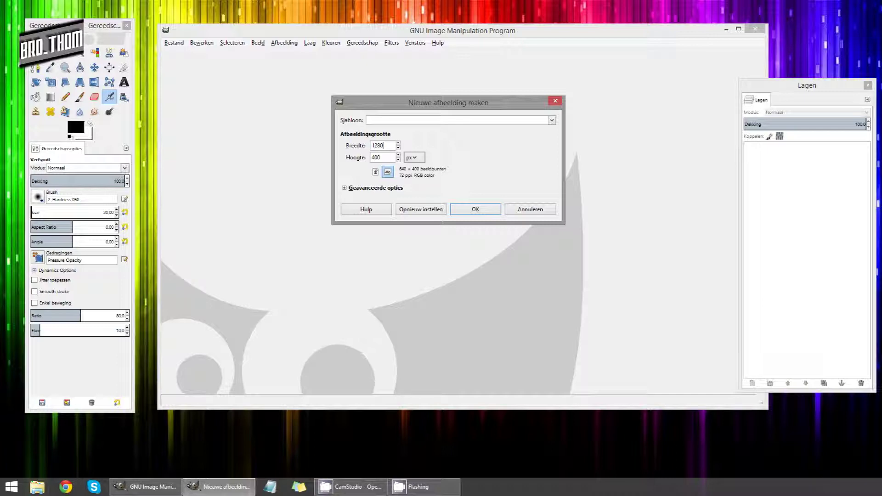
pyautogui.press('Tab')
pyautogui.write('720')
pyautogui.press('Return')
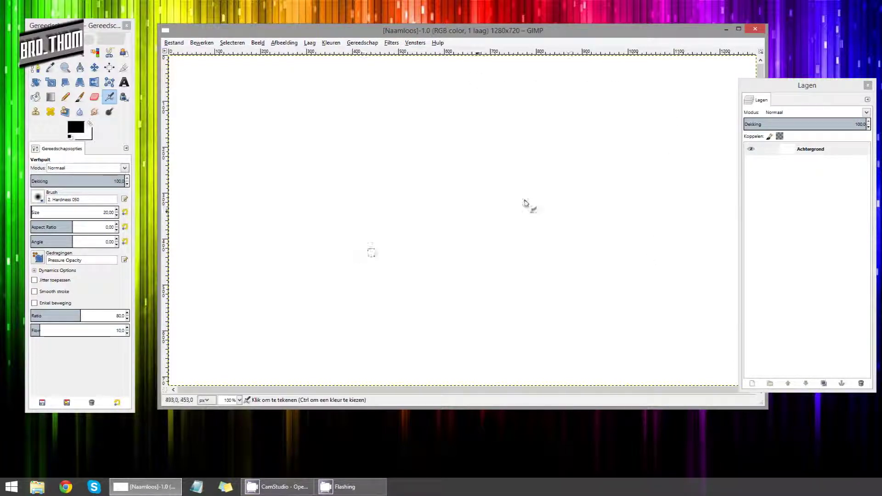
# Delete the white Achtergrond layer.
pyautogui.click(821, 151)
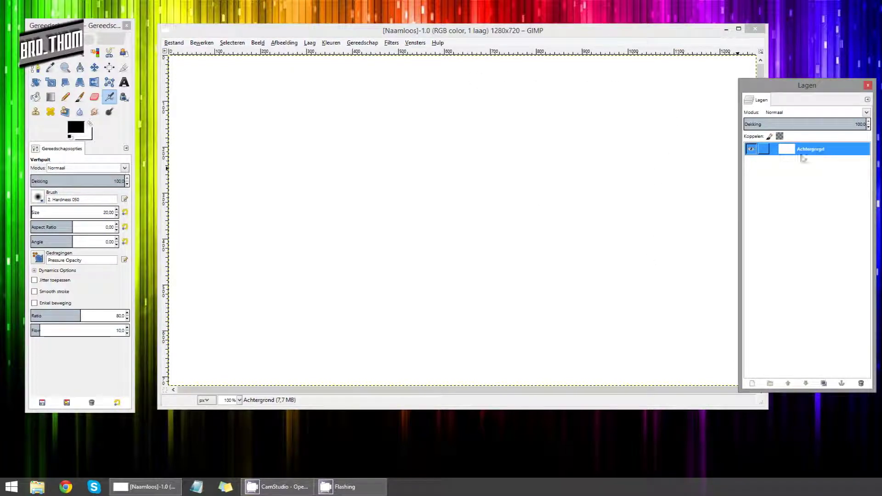
pyautogui.rightClick(807, 152)
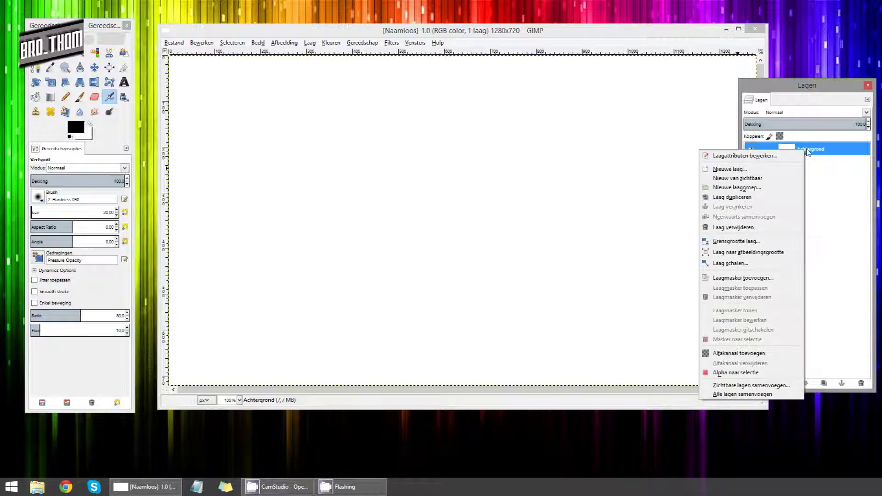
pyautogui.click(770, 227)
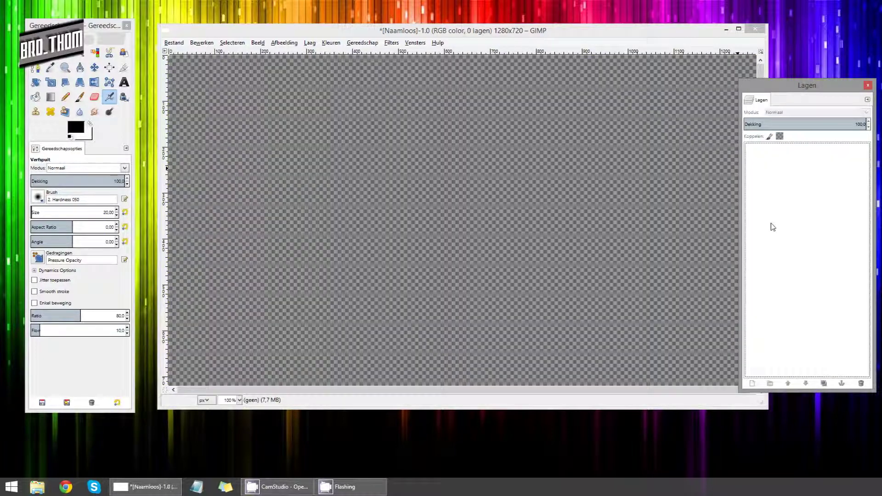
pyautogui.moveTo(363, 34); pyautogui.dragTo(347, 41)
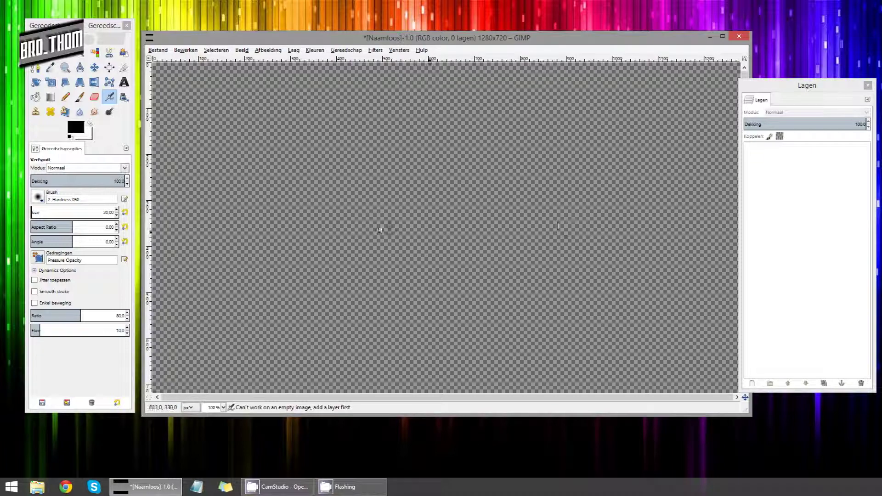
# Add a new transparent layer named 'background'.
pyautogui.rightClick(791, 185)
pyautogui.click(729, 201)
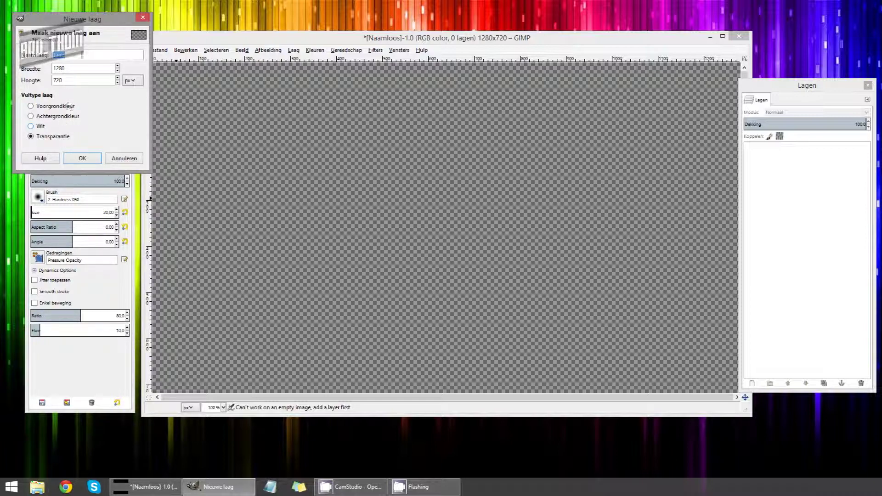
pyautogui.write('background')
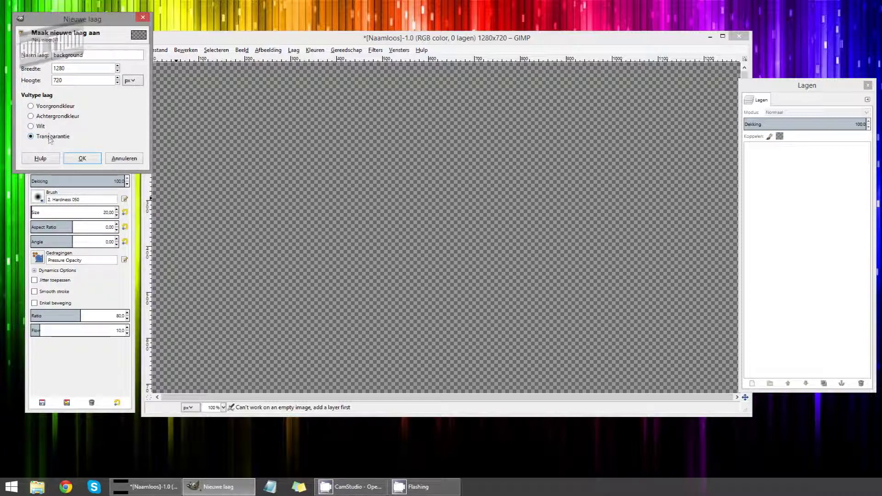
pyautogui.click(48, 136)
pyautogui.click(83, 158)
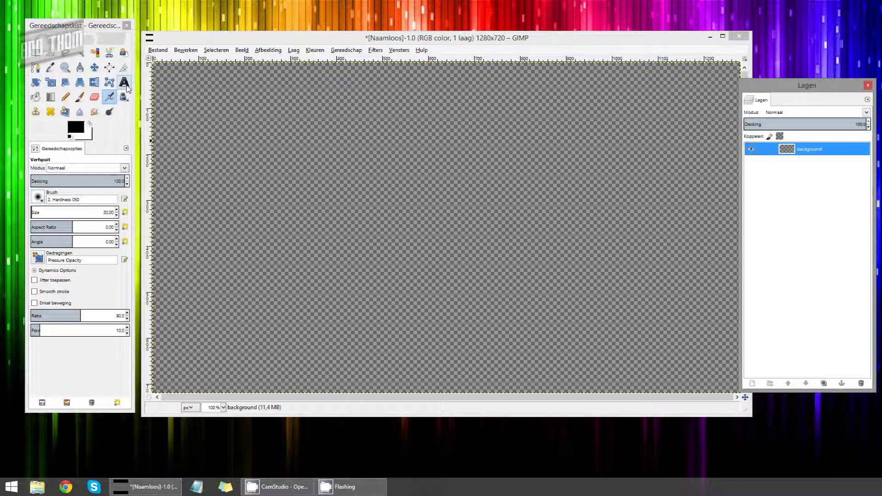
# In Chrome, fit the funny GMOD screenshot to the window and copy the image.
pyautogui.click(71, 490)
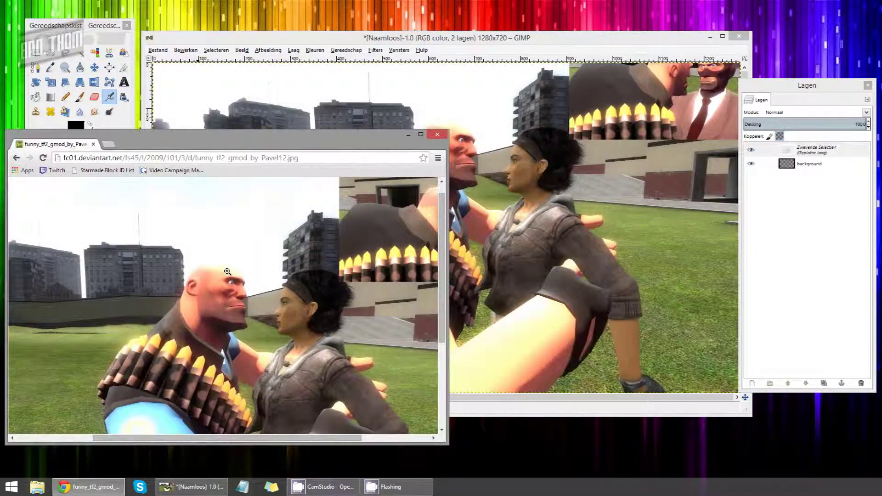
pyautogui.click(236, 268)
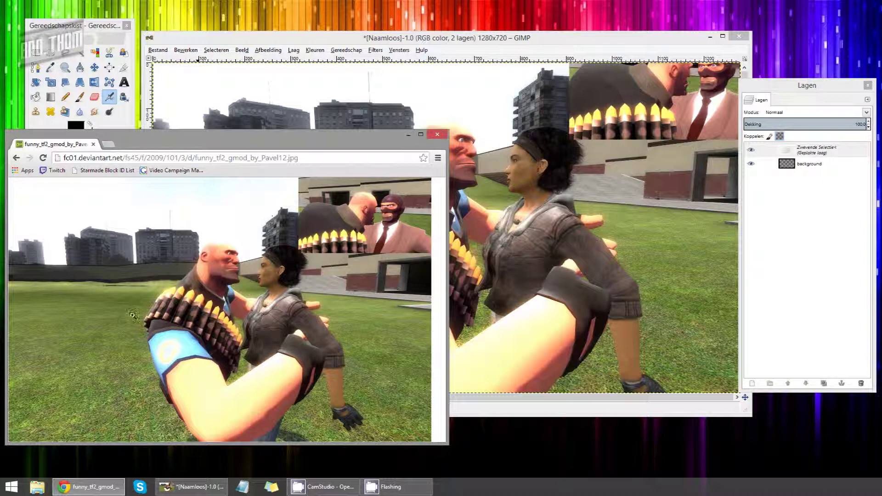
pyautogui.rightClick(232, 271)
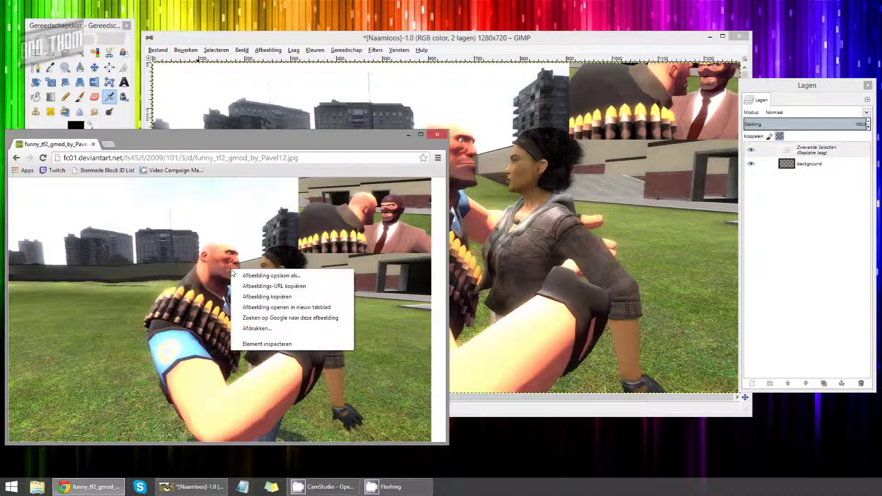
pyautogui.click(262, 297)
# Convert the pasted floating selection into a regular Geplakte laag layer and zoom out.
pyautogui.click(402, 42)
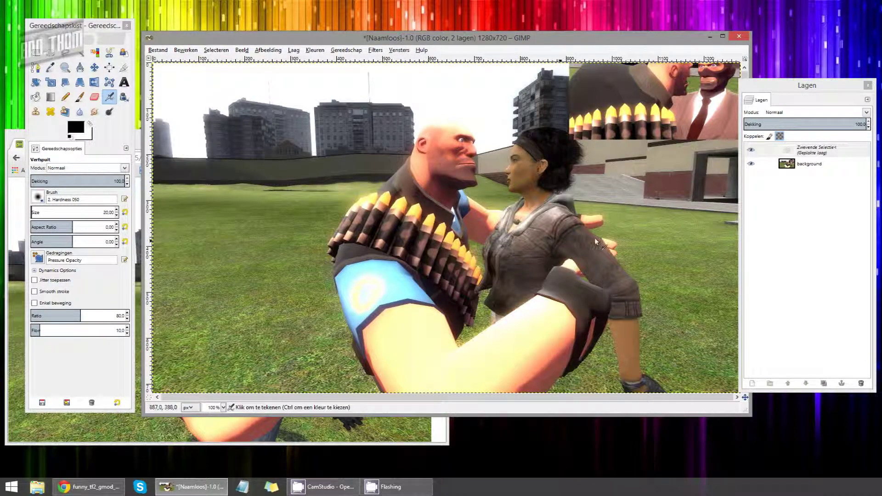
pyautogui.rightClick(805, 156)
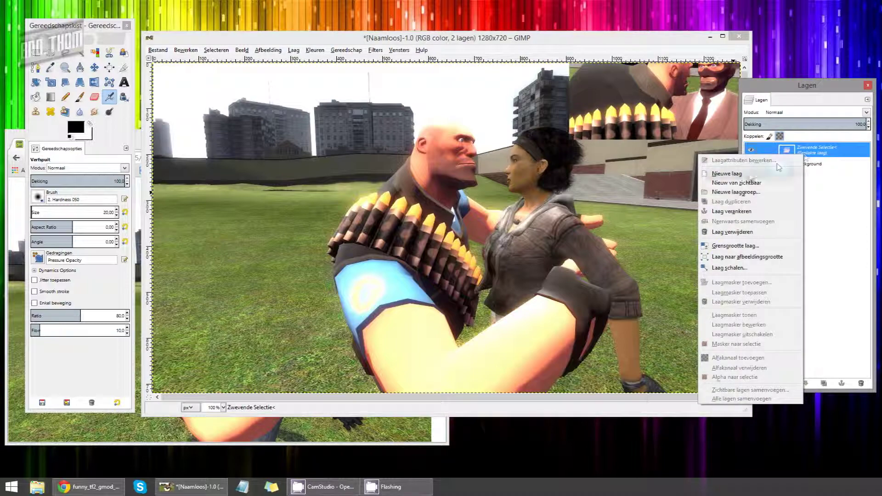
pyautogui.click(754, 175)
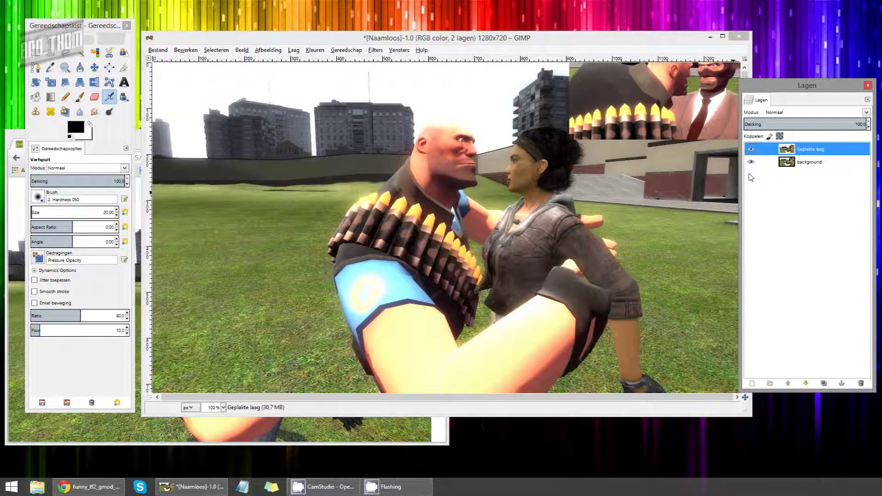
pyautogui.click(434, 439)
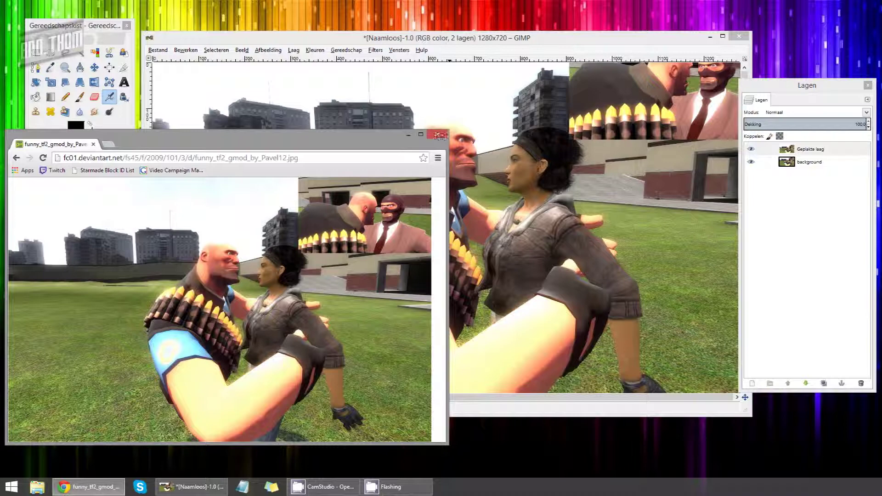
pyautogui.click(456, 41)
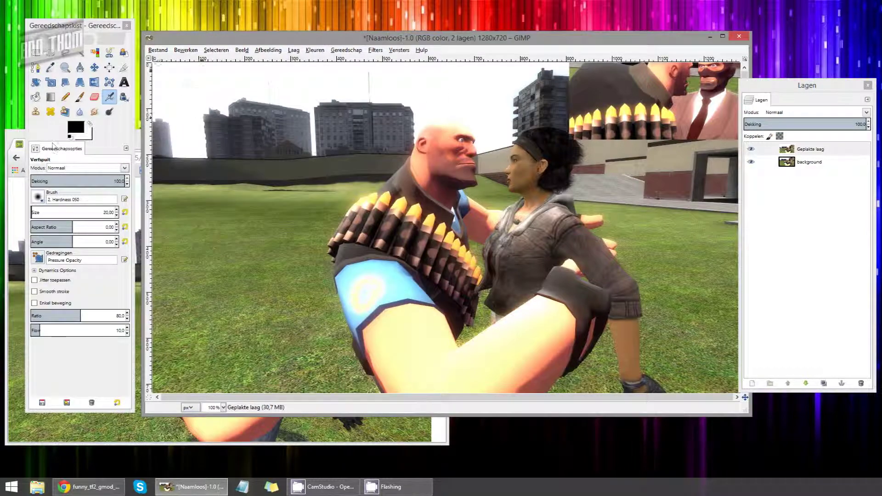
pyautogui.doubleClick(251, 38)
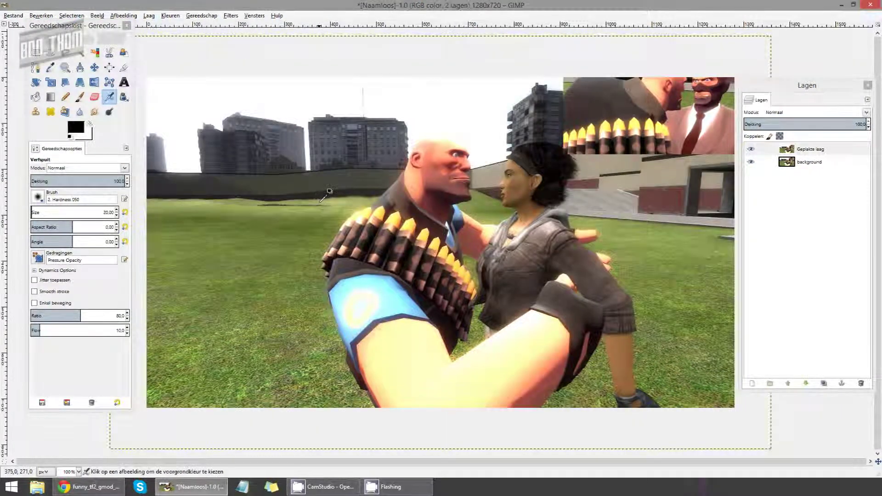
pyautogui.press('-')
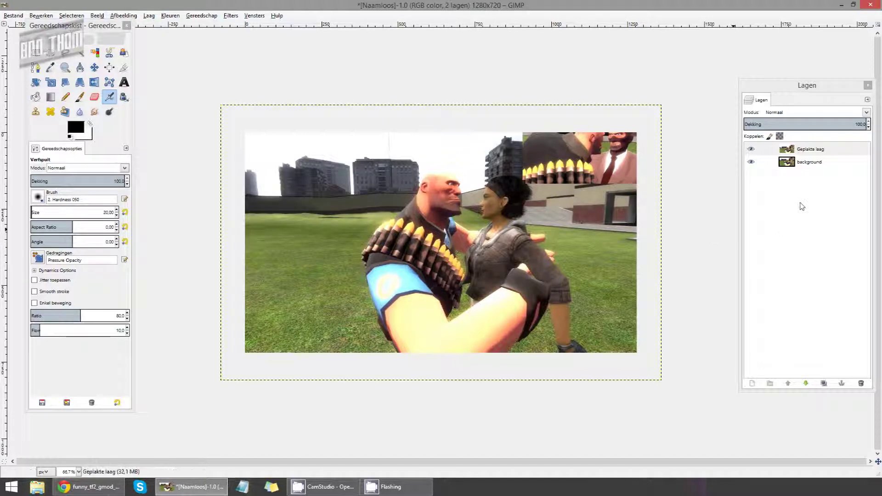
# Merge the layers, then add a new transparent layer named 'background'.
pyautogui.rightClick(798, 164)
pyautogui.click(744, 396)
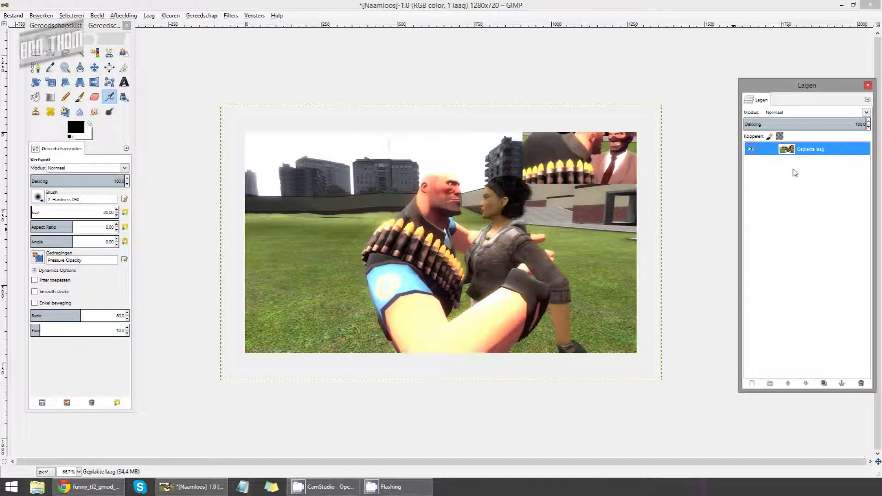
pyautogui.rightClick(795, 173)
pyautogui.click(717, 189)
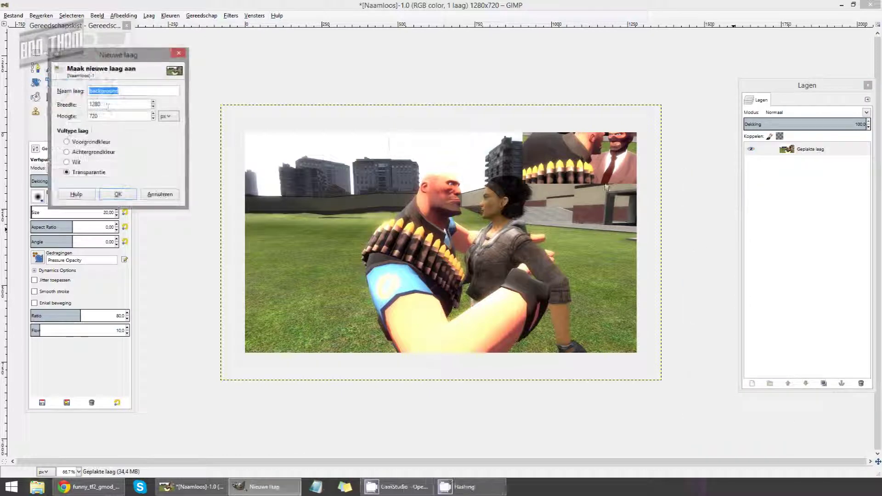
pyautogui.click(118, 195)
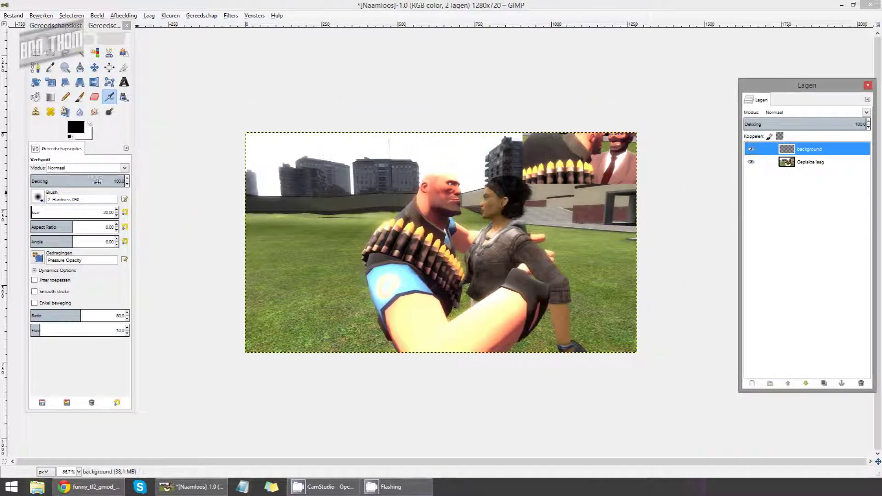
# Bucket-fill the background layer with black at about 15% opacity five times.
pyautogui.click(35, 97)
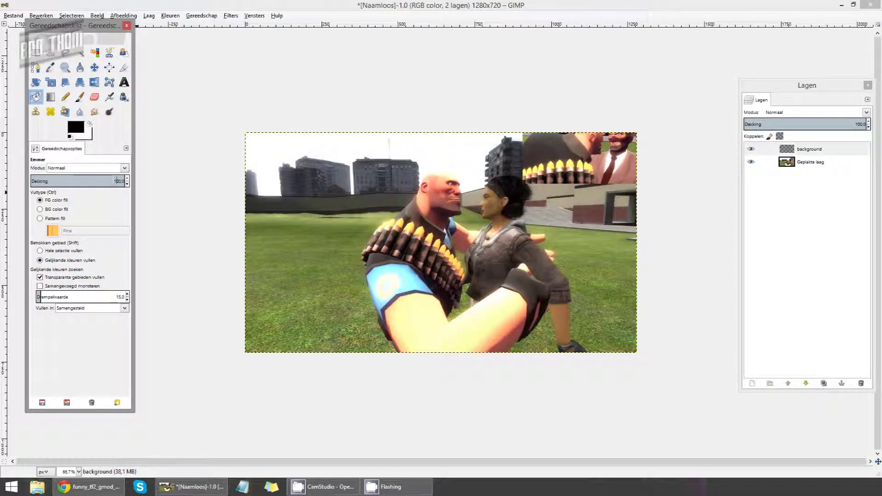
pyautogui.moveTo(41, 182); pyautogui.dragTo(46, 183)
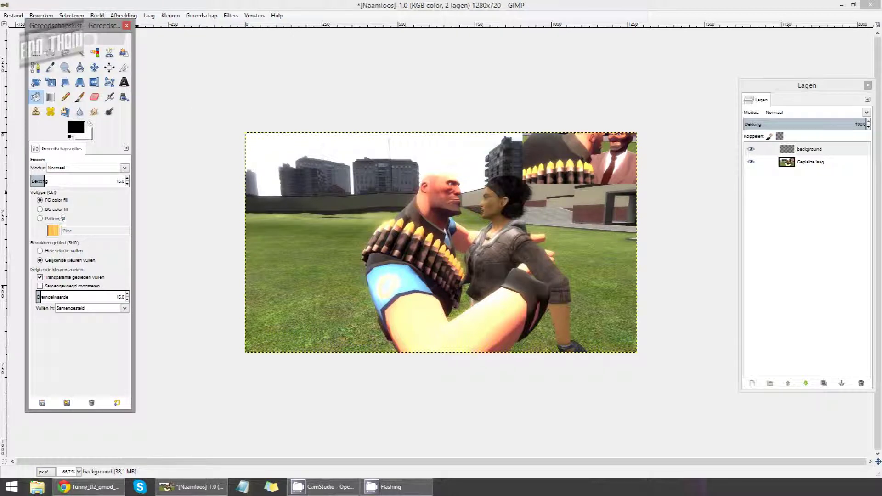
pyautogui.click(804, 151)
pyautogui.click(461, 204)
pyautogui.click(460, 204)
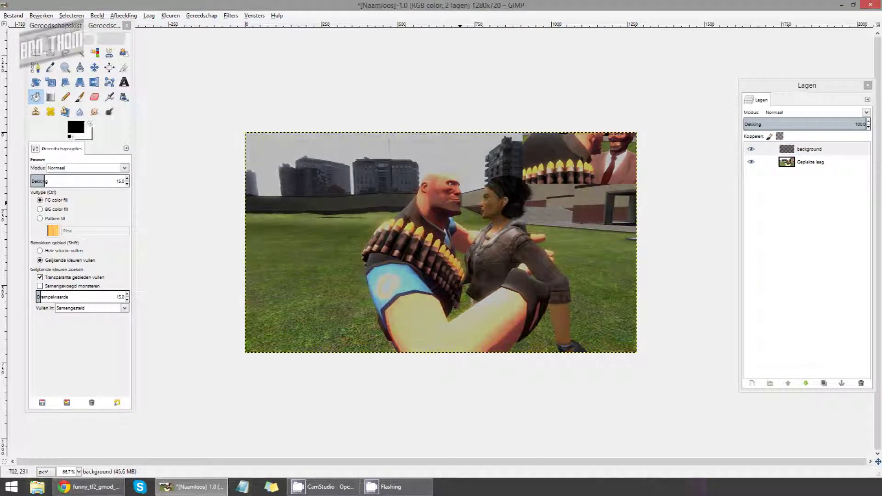
pyautogui.click(461, 203)
pyautogui.click(460, 204)
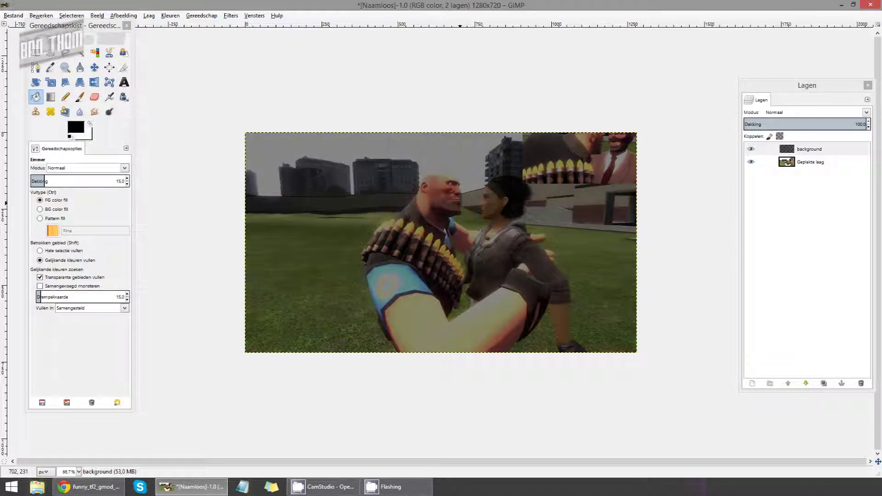
pyautogui.click(461, 204)
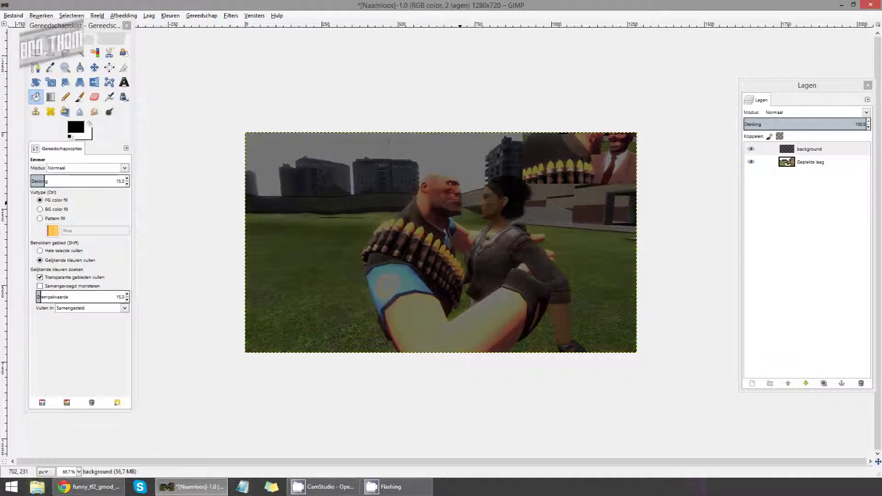
pyautogui.click(816, 157)
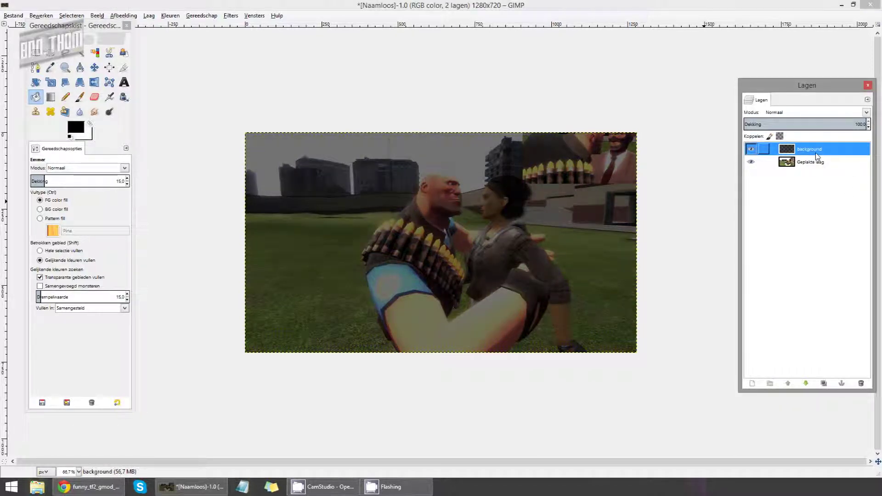
# Draw a text box across the image and type 'GMOD FUNNY COMPILATION'.
pyautogui.click(124, 83)
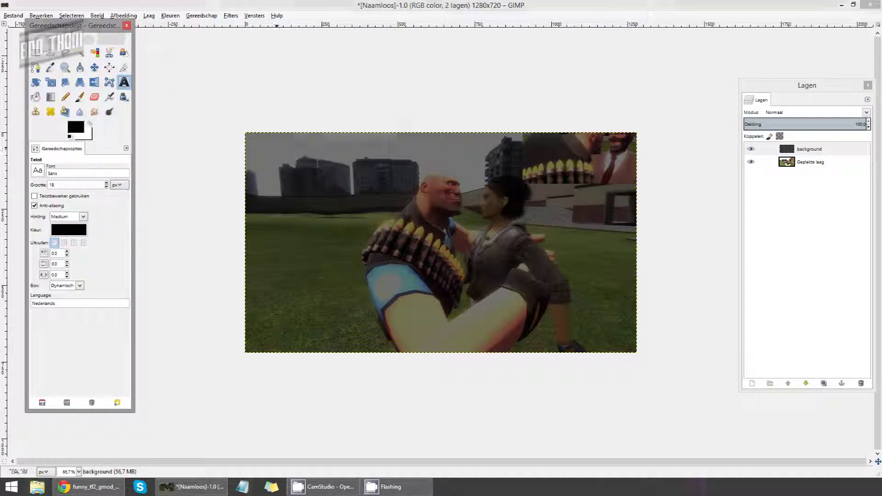
pyautogui.moveTo(276, 148); pyautogui.dragTo(619, 312)
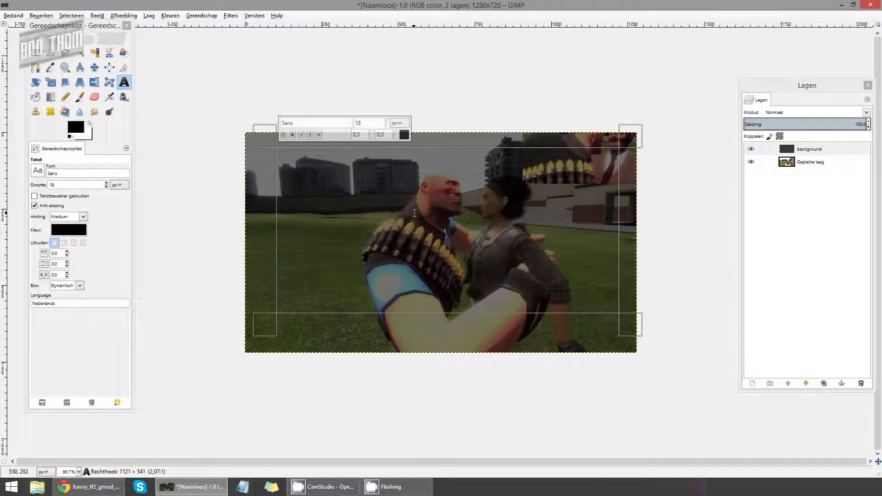
pyautogui.write('GMOD FUNNY COMPILATION')
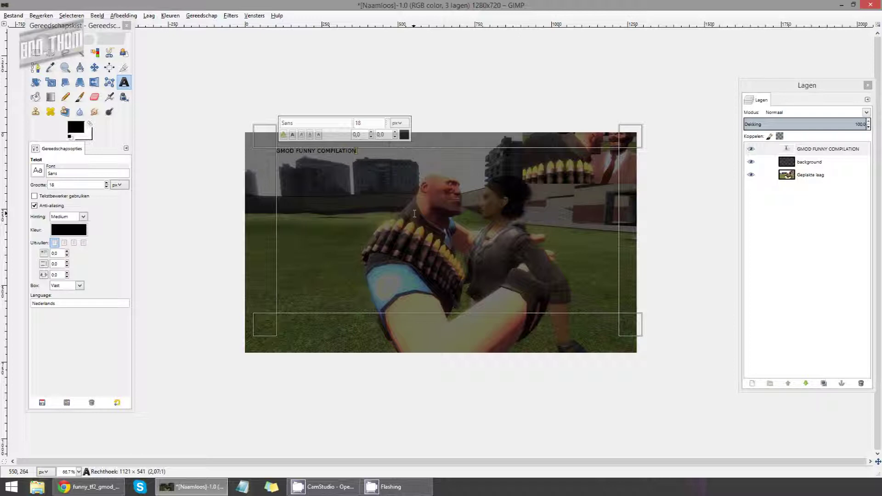
pyautogui.hotkey('ctrl', 'a')
pyautogui.click(379, 198)
pyautogui.hotkey('ctrl', 'a')
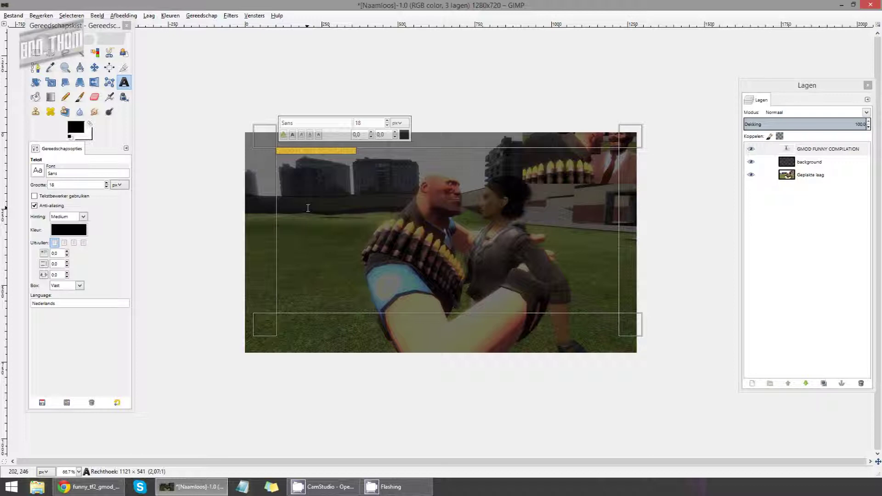
# Set the title font to Calibri Bold at size 150.
pyautogui.click(316, 123)
pyautogui.write('Ca')
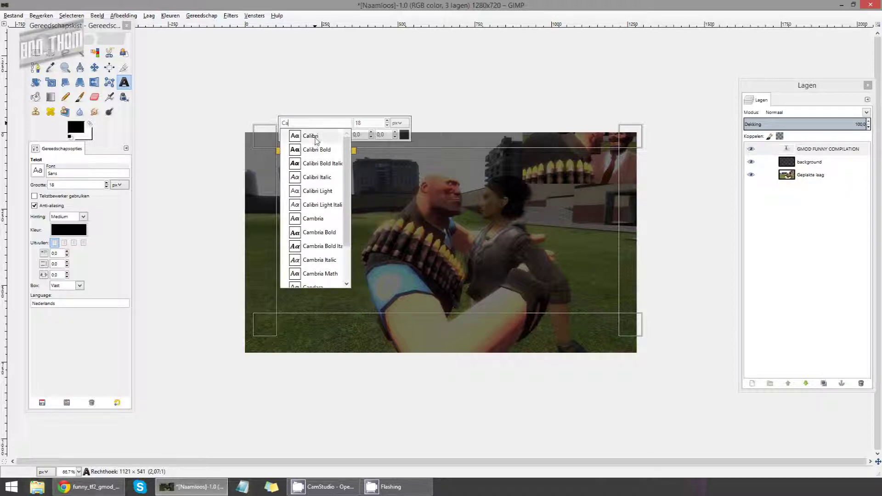
pyautogui.click(315, 150)
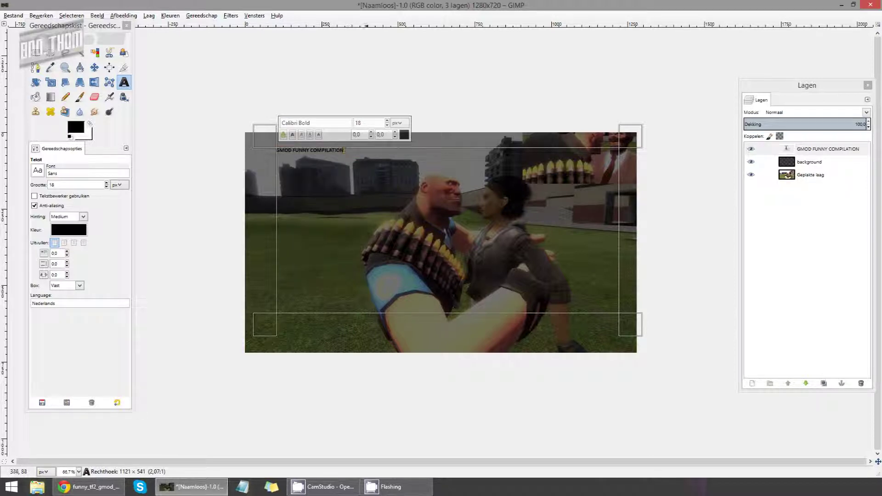
pyautogui.press('Tab')
pyautogui.write('884')
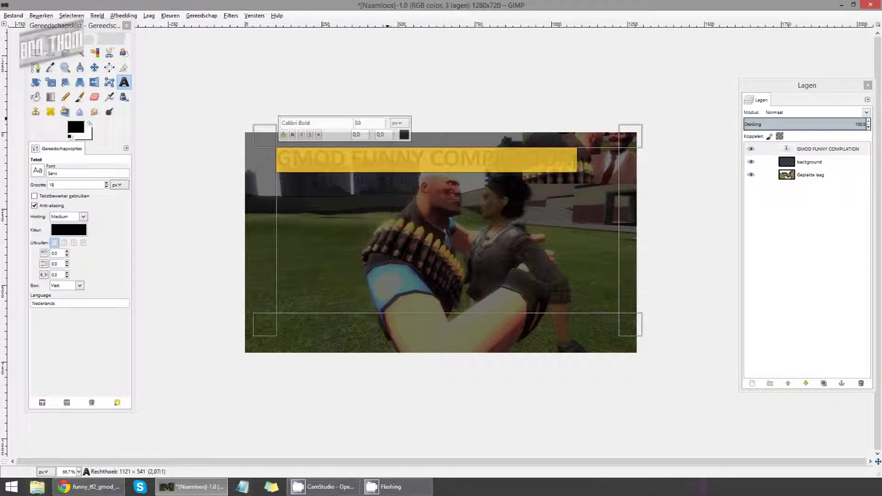
pyautogui.write('176')
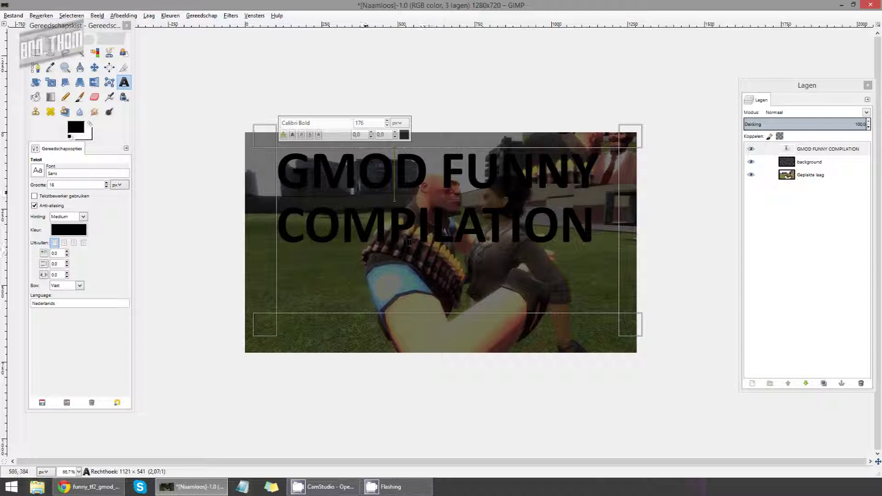
pyautogui.tripleClick(399, 202)
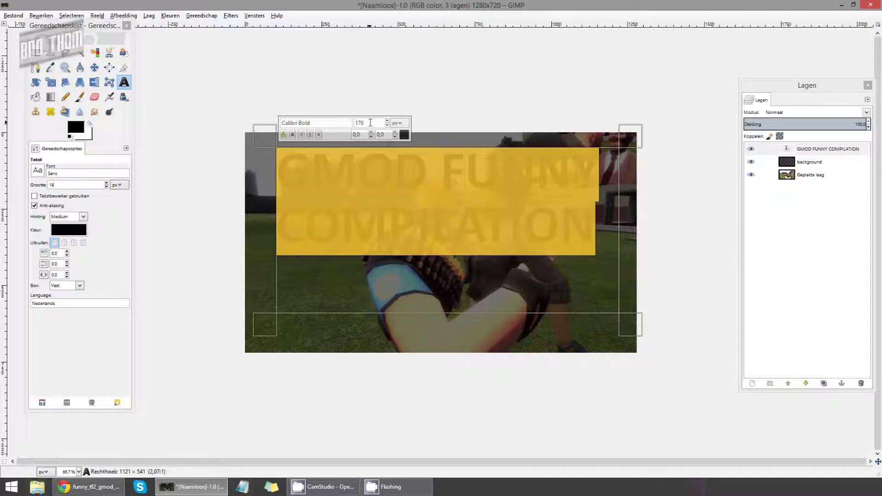
pyautogui.press('BackSpace')
pyautogui.press('BackSpace')
pyautogui.write('50')
pyautogui.press('Return')
pyautogui.click(451, 216)
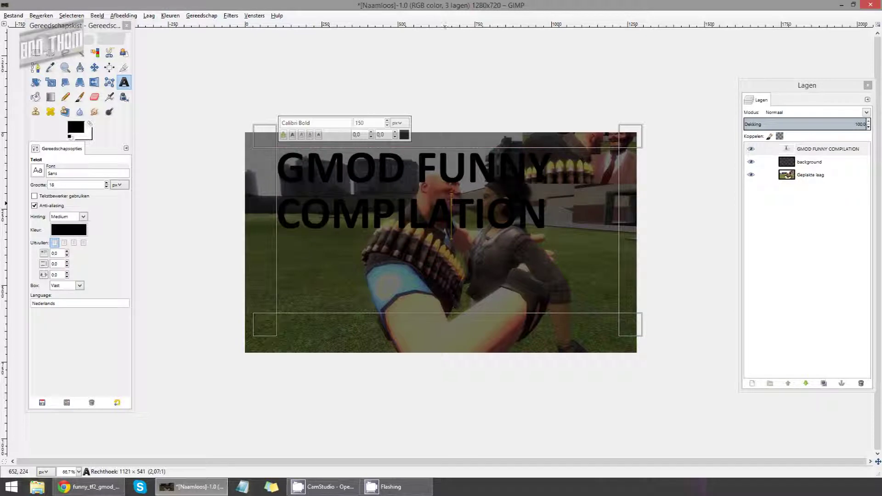
# Colour the whole title white (ffffff).
pyautogui.tripleClick(414, 157)
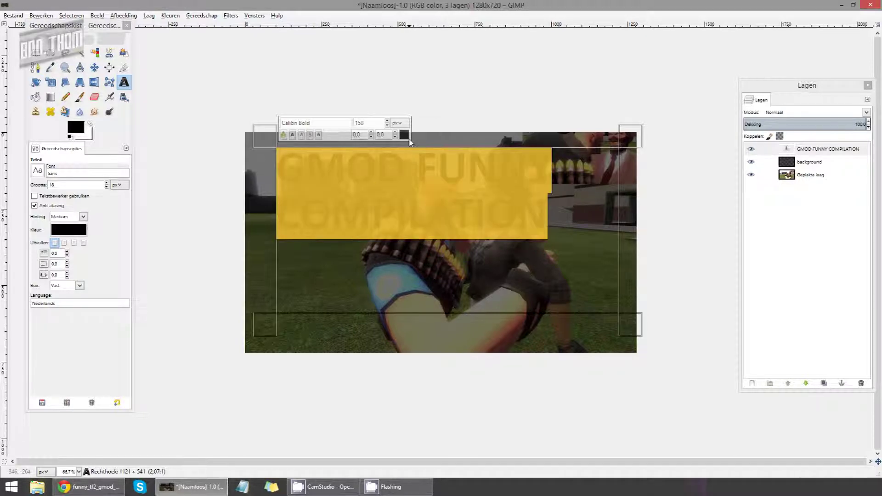
pyautogui.click(404, 135)
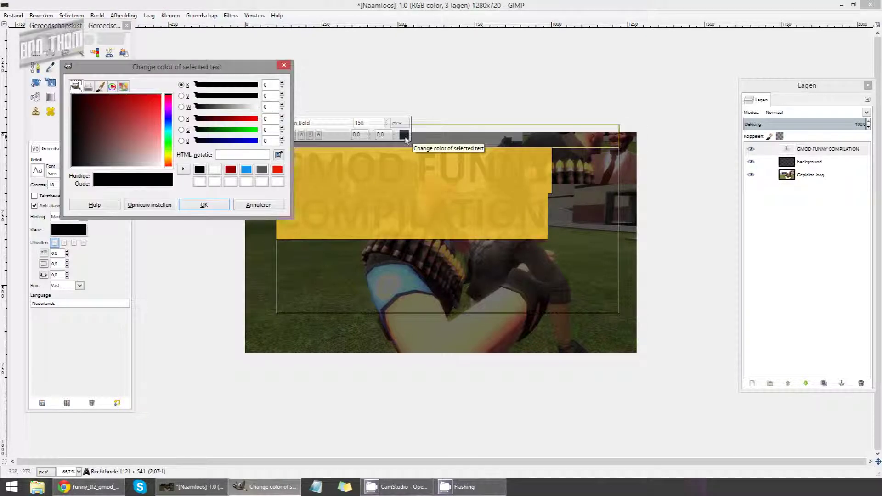
pyautogui.click(214, 169)
pyautogui.click(205, 206)
pyautogui.click(406, 184)
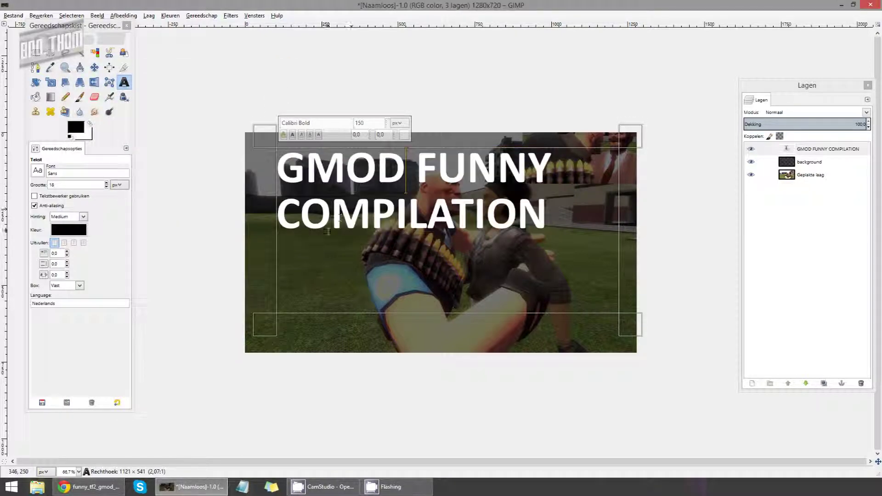
# Move the title down and widen its text box to span the image width.
pyautogui.click(94, 68)
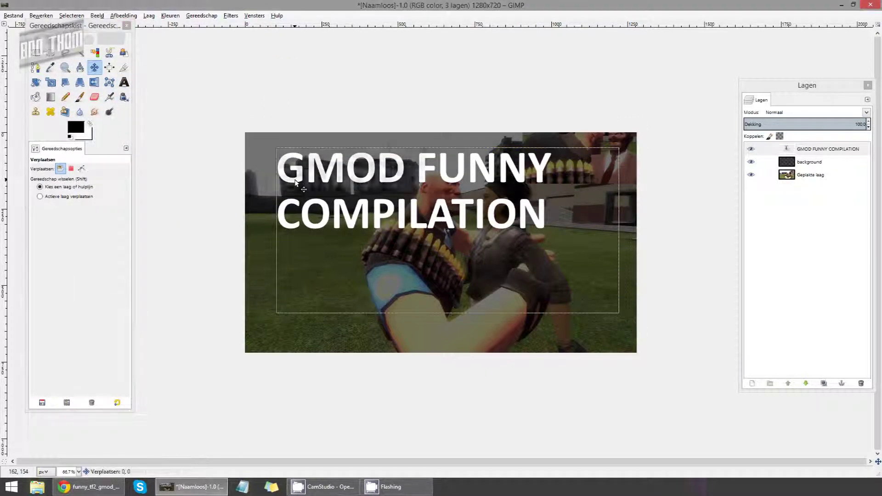
pyautogui.moveTo(317, 180); pyautogui.dragTo(354, 229)
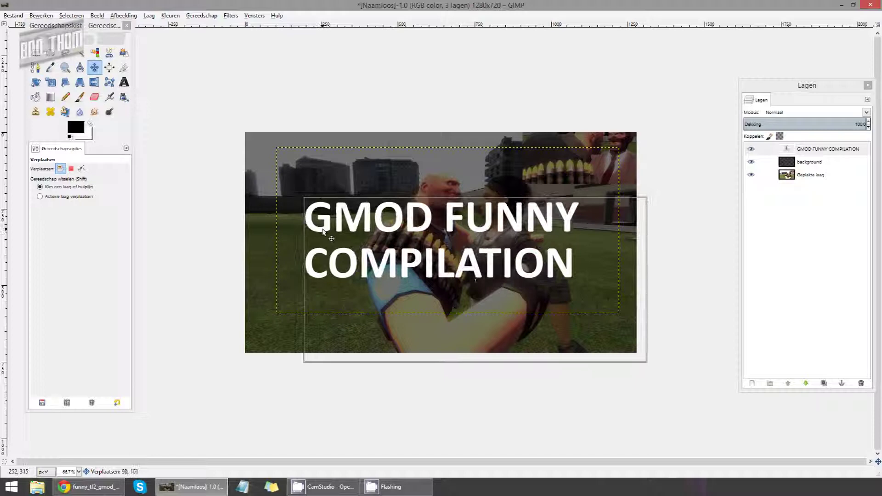
pyautogui.click(124, 82)
pyautogui.click(359, 267)
pyautogui.moveTo(304, 267); pyautogui.dragTo(244, 268)
pyautogui.moveTo(662, 271); pyautogui.dragTo(651, 274)
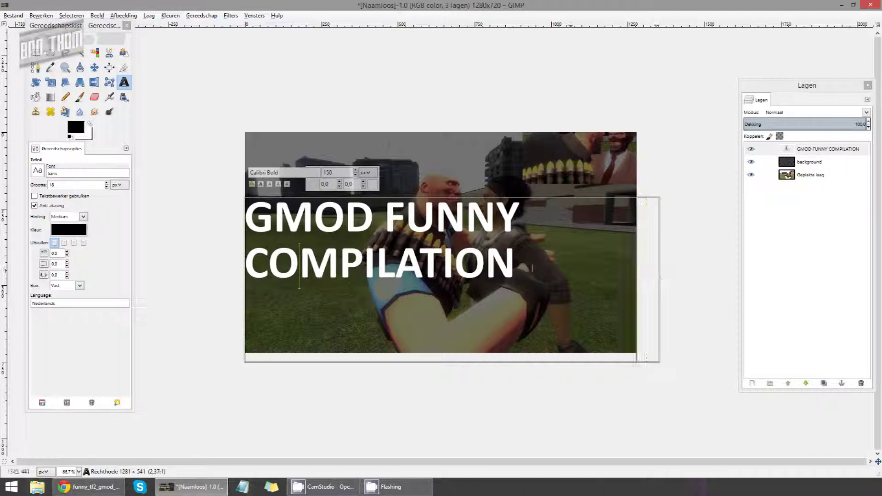
# Center-justify the title text within its box.
pyautogui.hotkey('ctrl', 'a')
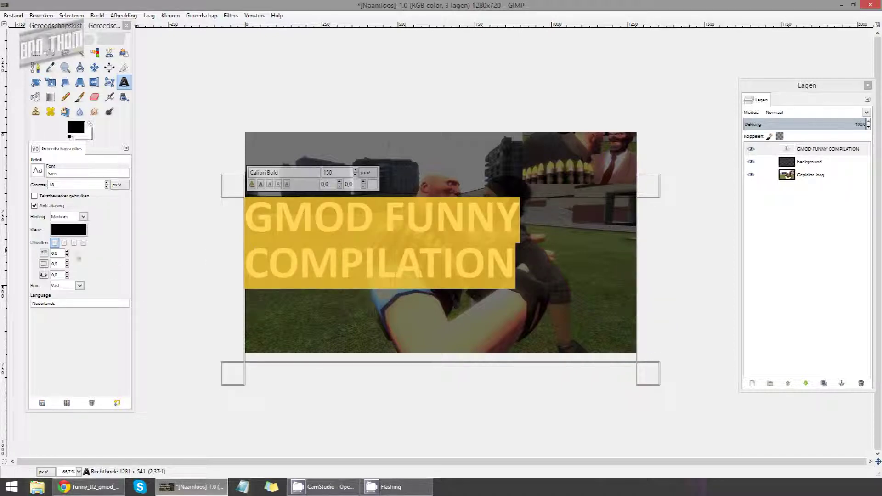
pyautogui.click(73, 243)
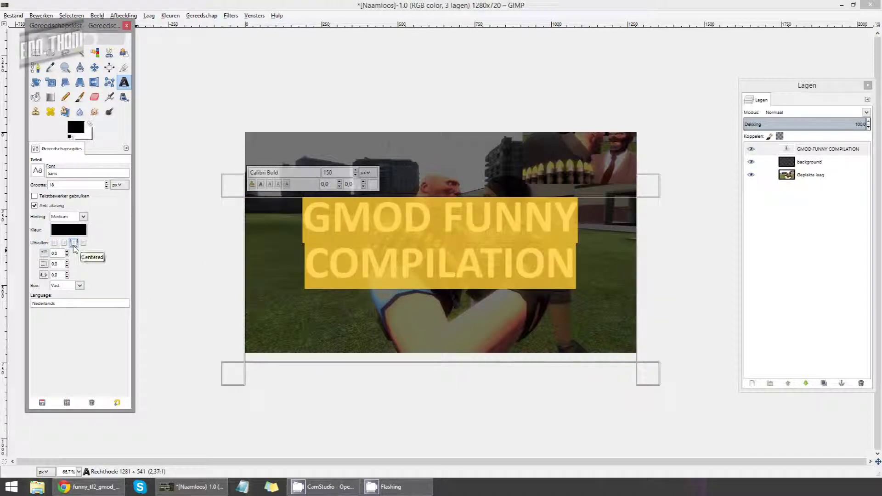
pyautogui.click(493, 220)
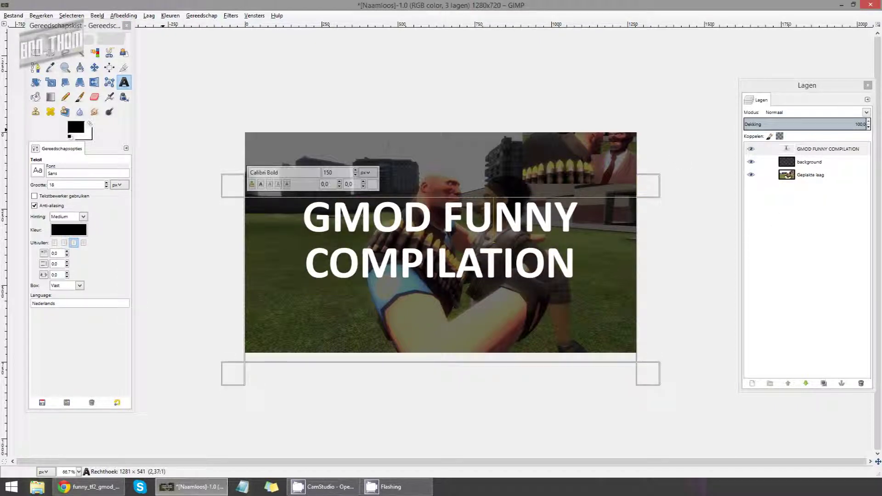
pyautogui.press('super+e')
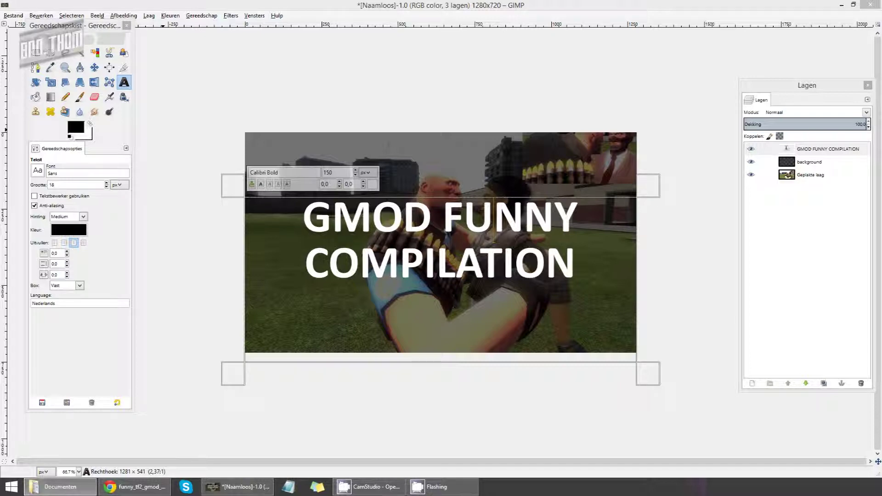
# Drop the Garry's Mod logo PNG onto the canvas and move it to the top-left corner.
pyautogui.moveTo(273, 296); pyautogui.dragTo(273, 296)
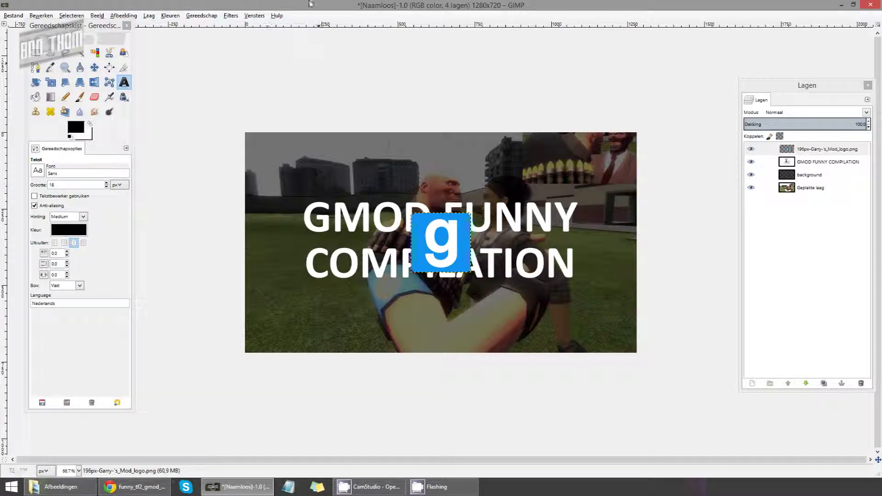
pyautogui.click(94, 68)
pyautogui.moveTo(425, 239); pyautogui.dragTo(266, 161)
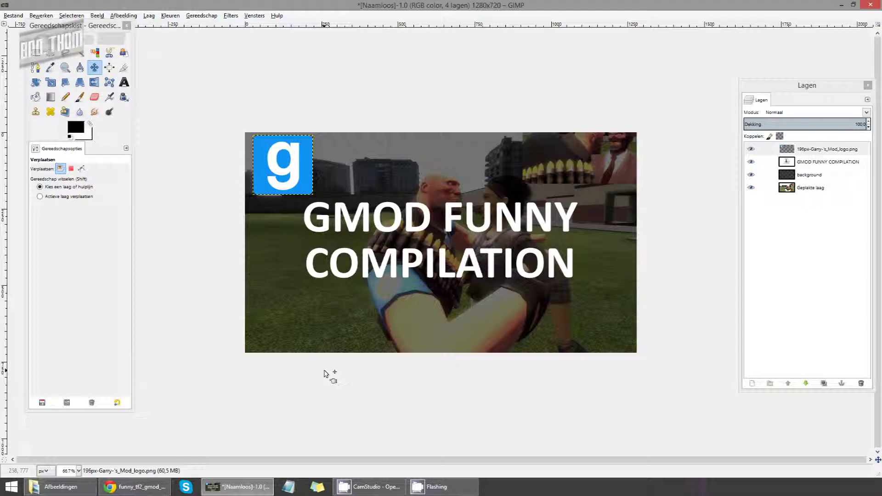
pyautogui.moveTo(368, 487)
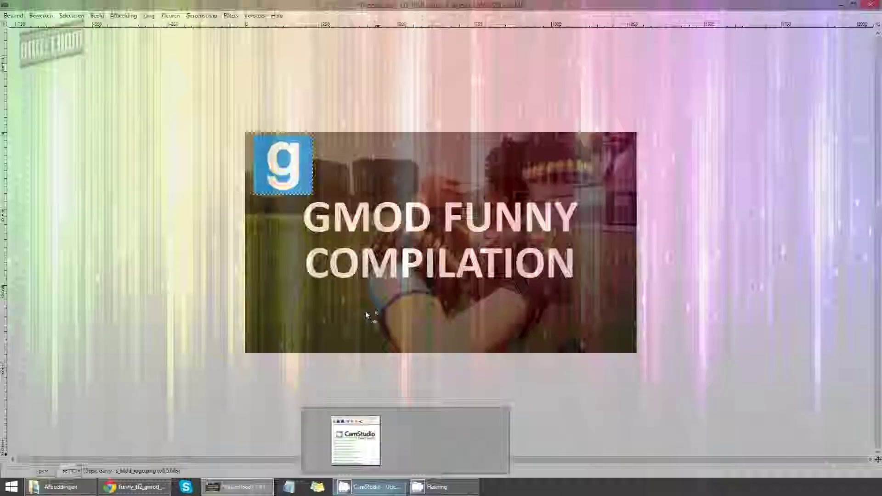